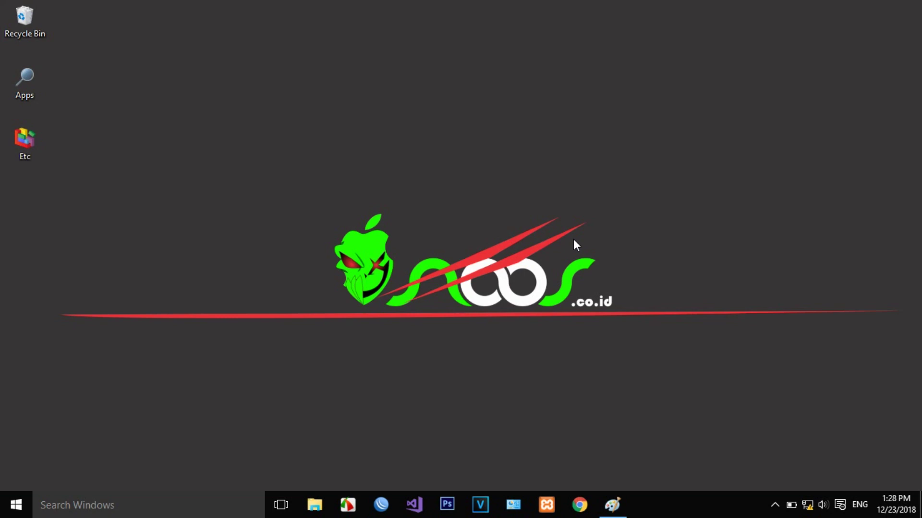
Switch to Paint and circle LAN port 2 on the router picture with an ellipse about 105 × 158 px.
{"action": "left_click", "coordinate": [612, 505]}
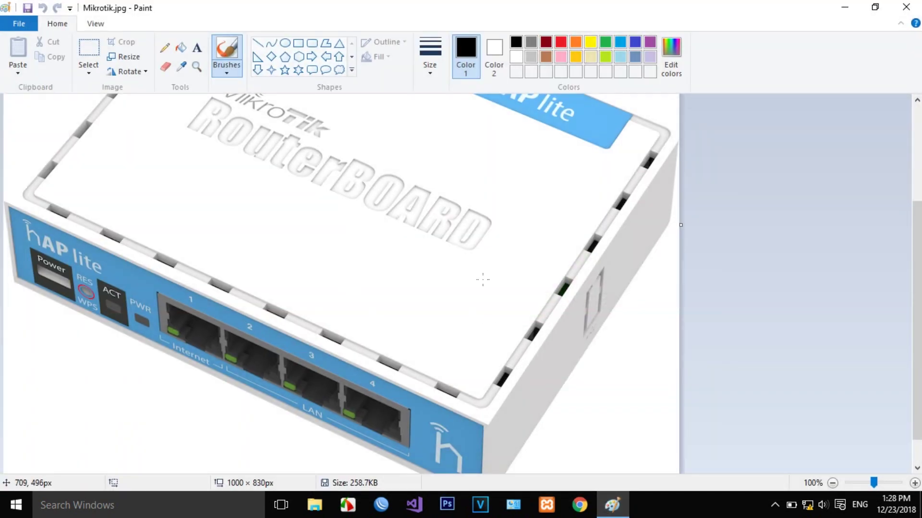
{"action": "mouse_move", "coordinate": [918, 324]}
{"action": "left_mouse_down"}
{"action": "mouse_move", "coordinate": [917, 269]}
{"action": "mouse_move", "coordinate": [909, 339]}
{"action": "left_mouse_up"}
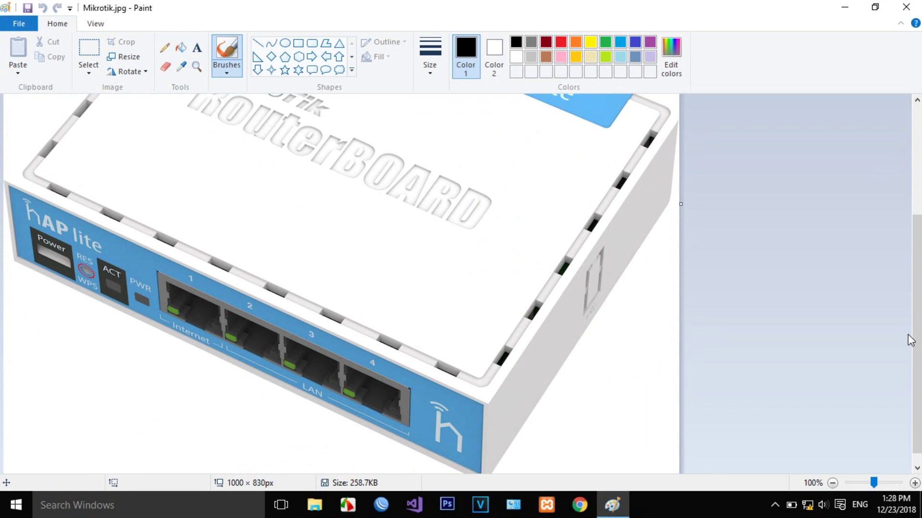
{"action": "left_click_drag", "start_coordinate": [910, 340], "coordinate": [914, 390]}
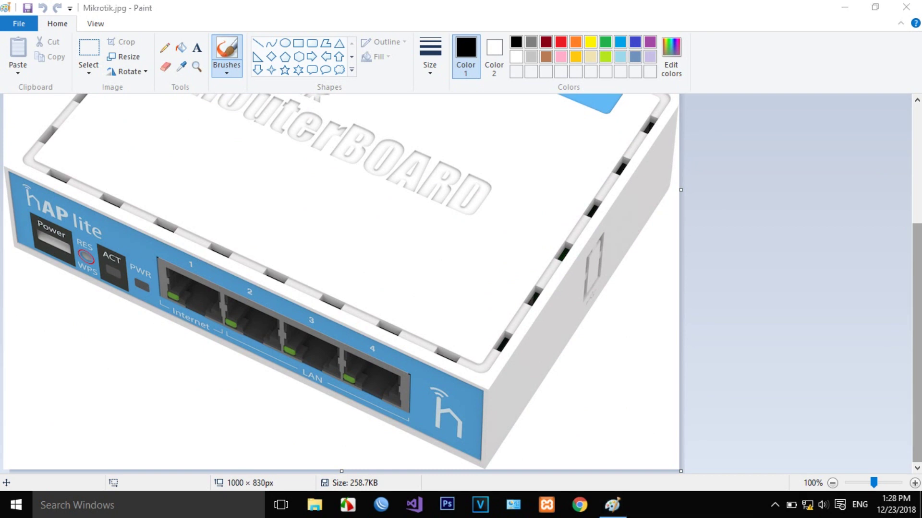
{"action": "left_click_drag", "start_coordinate": [917, 326], "coordinate": [907, 346]}
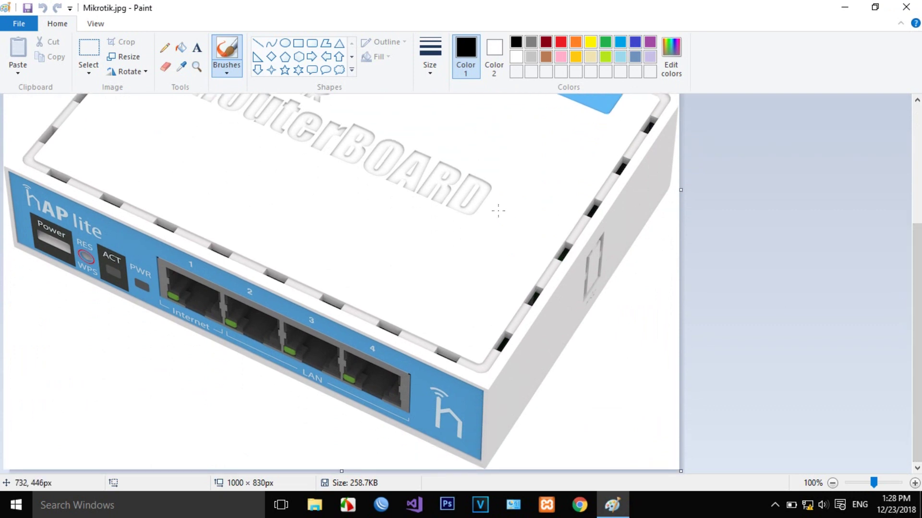
{"action": "left_click", "coordinate": [272, 48]}
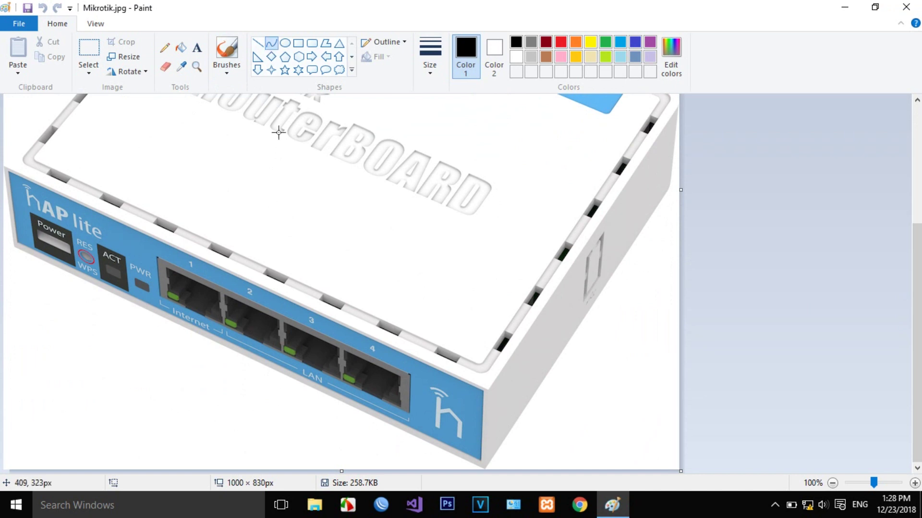
{"action": "left_click", "coordinate": [285, 44]}
{"action": "left_click_drag", "start_coordinate": [218, 268], "coordinate": [290, 375]}
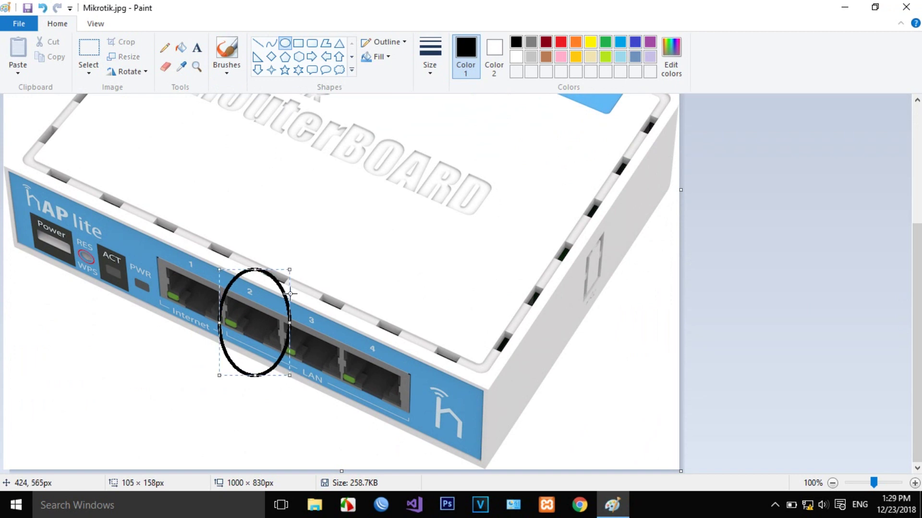
Draw a line from port 2 across the router's cover towards a rectangle about 151 × 91 px with a near-horizontal line inside, and minimize Paint.
{"action": "left_click", "coordinate": [267, 48]}
{"action": "left_click_drag", "start_coordinate": [251, 324], "coordinate": [512, 156]}
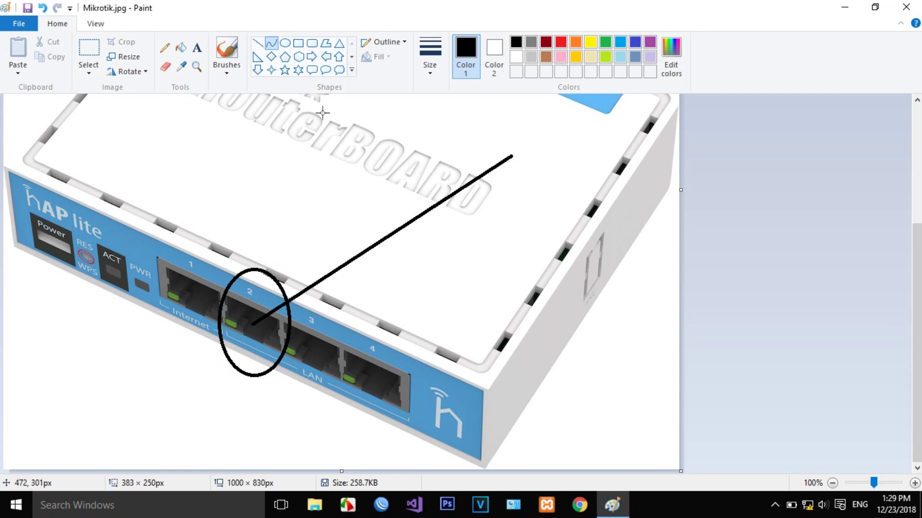
{"action": "left_click", "coordinate": [298, 42]}
{"action": "left_click_drag", "start_coordinate": [539, 108], "coordinate": [641, 169]}
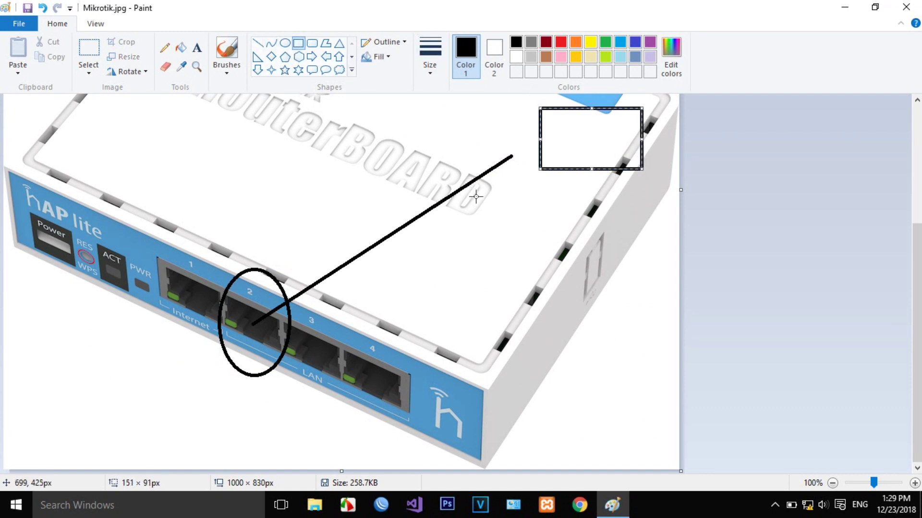
{"action": "left_click", "coordinate": [258, 42]}
{"action": "left_click_drag", "start_coordinate": [546, 139], "coordinate": [640, 136]}
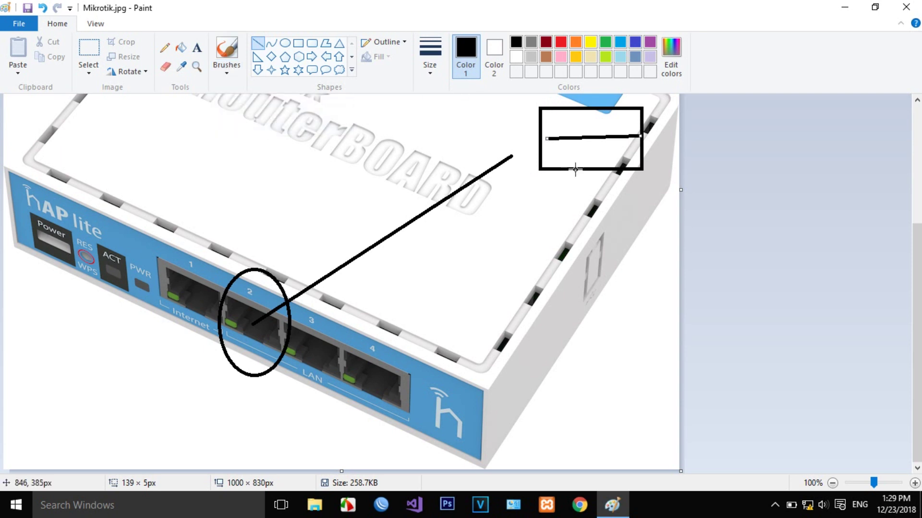
{"action": "left_click", "coordinate": [846, 8]}
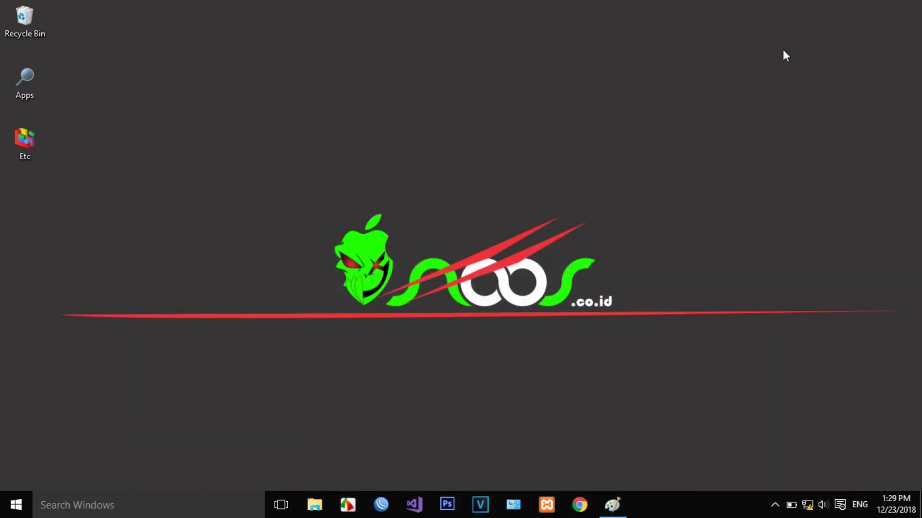
Open WinBox, select the MikroTik router among the neighbors, widen the Version column and maximize the window.
{"action": "left_click", "coordinate": [385, 499]}
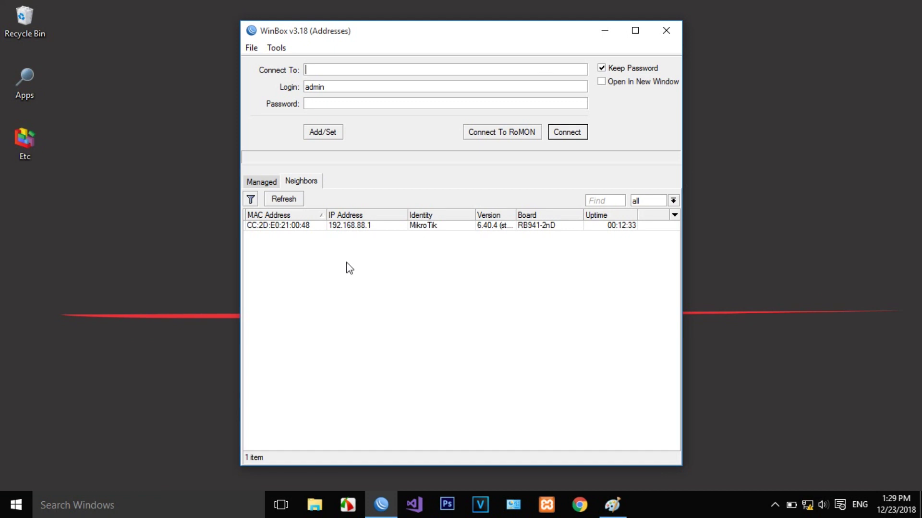
{"action": "left_click", "coordinate": [282, 226]}
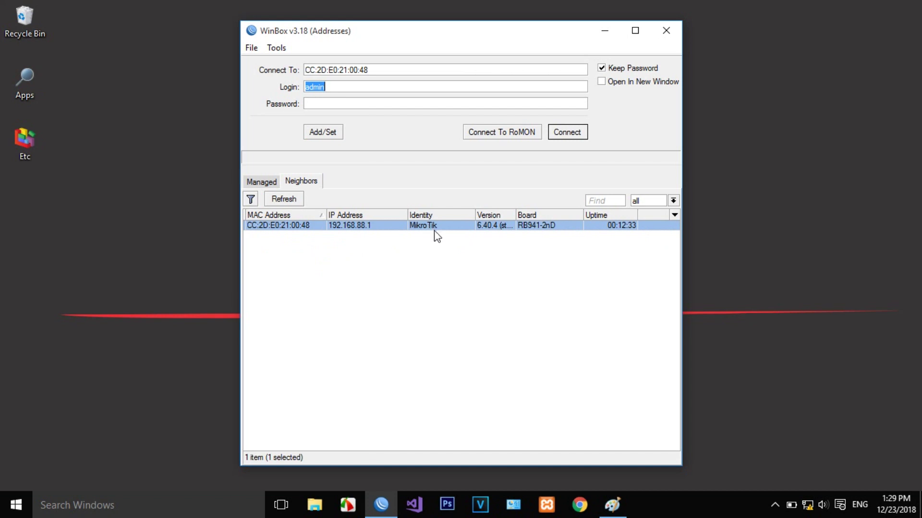
{"action": "left_click_drag", "start_coordinate": [516, 215], "coordinate": [541, 214]}
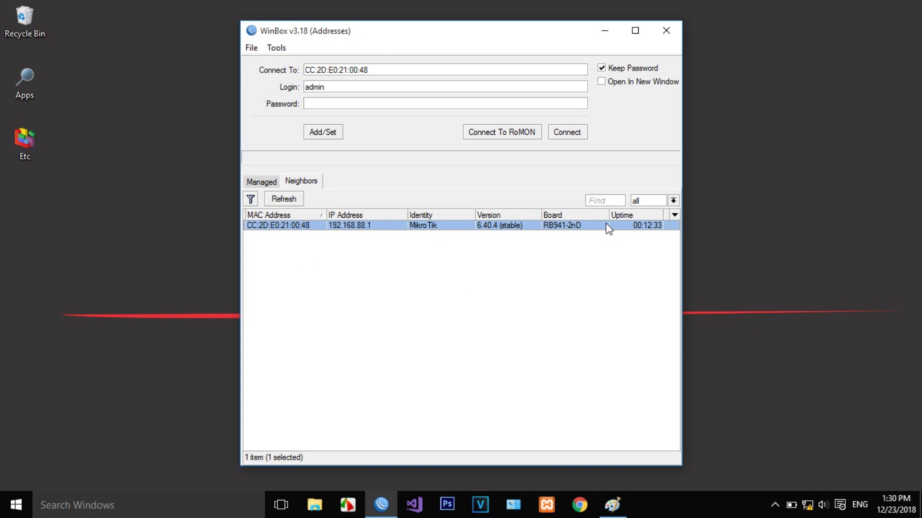
{"action": "left_click", "coordinate": [635, 30]}
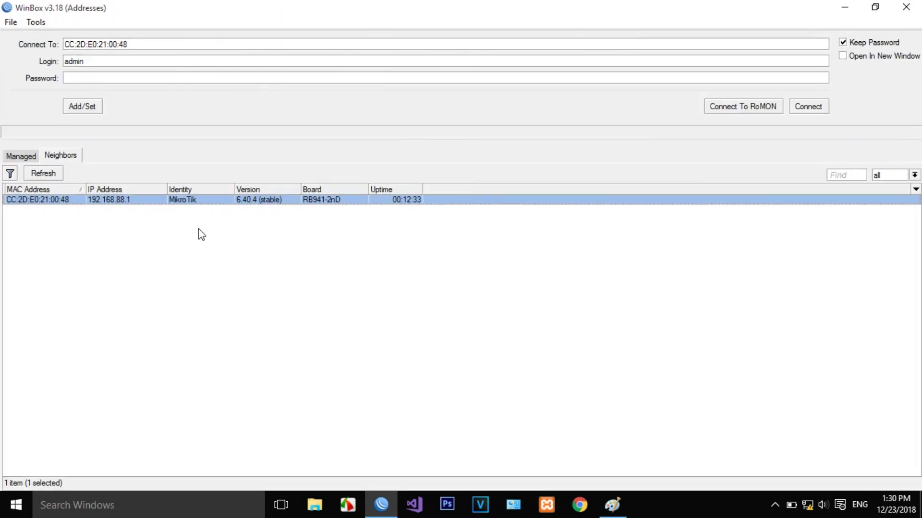
Connect to the selected MikroTik router by its MAC address as admin with a blank password, and maximize the session window.
{"action": "left_click", "coordinate": [58, 200]}
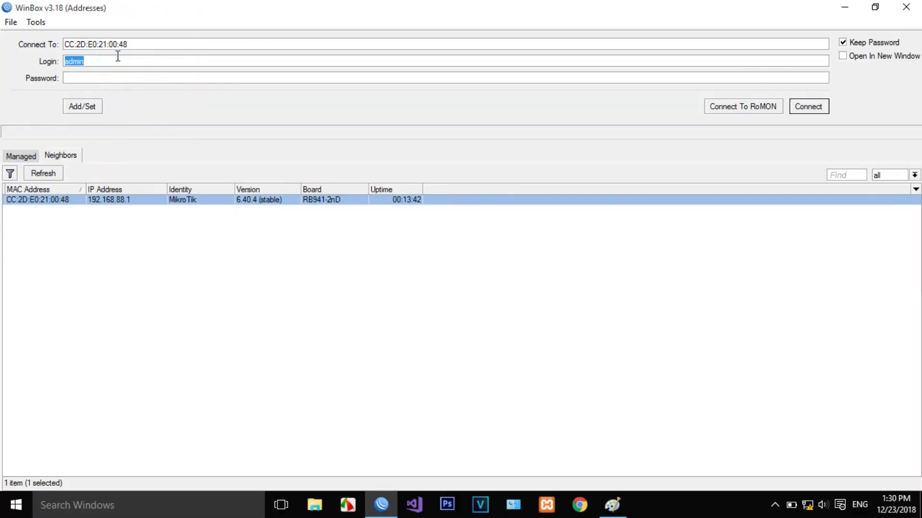
{"action": "left_click", "coordinate": [118, 75]}
{"action": "left_click", "coordinate": [819, 108]}
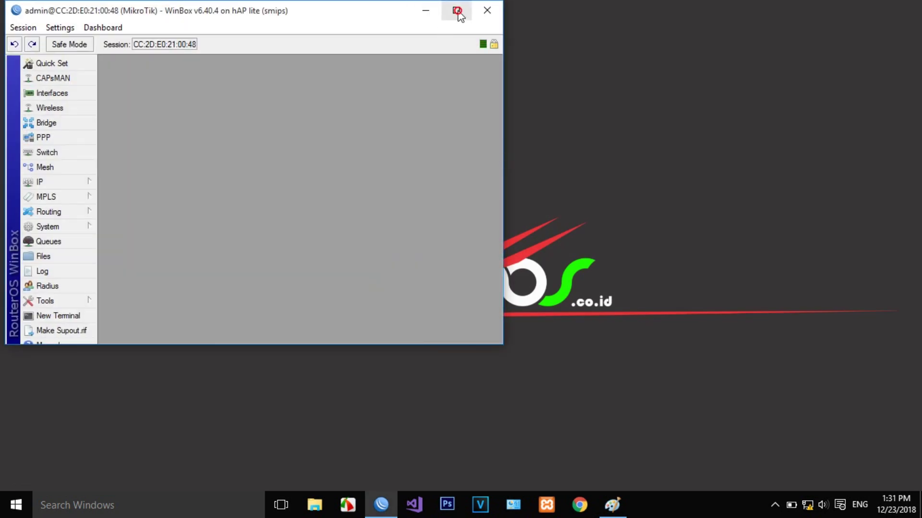
{"action": "left_click", "coordinate": [456, 11]}
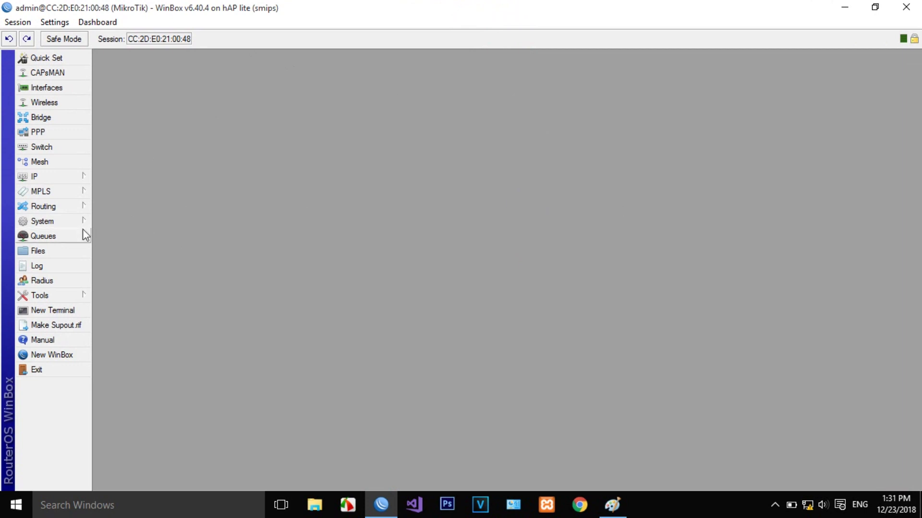
Open the router's package list and widen the Name column to check the installed package versions.
{"action": "left_click", "coordinate": [70, 222]}
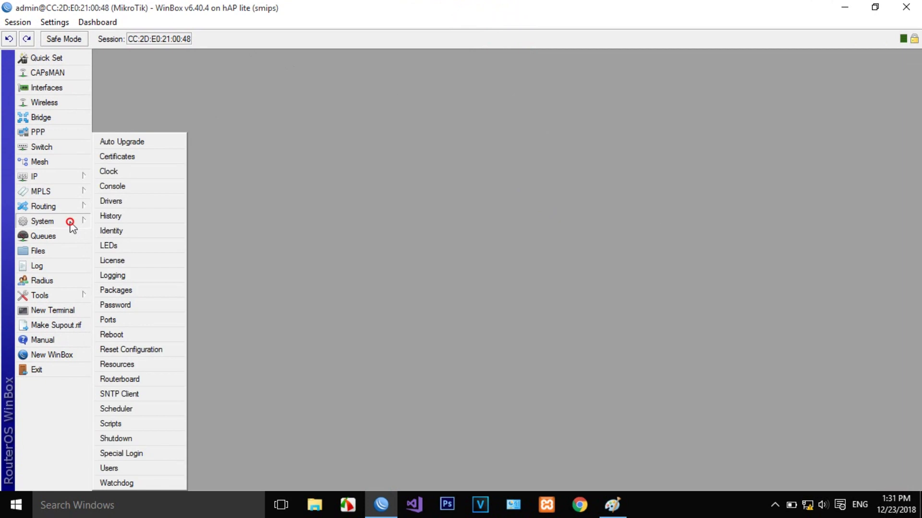
{"action": "left_click", "coordinate": [137, 291]}
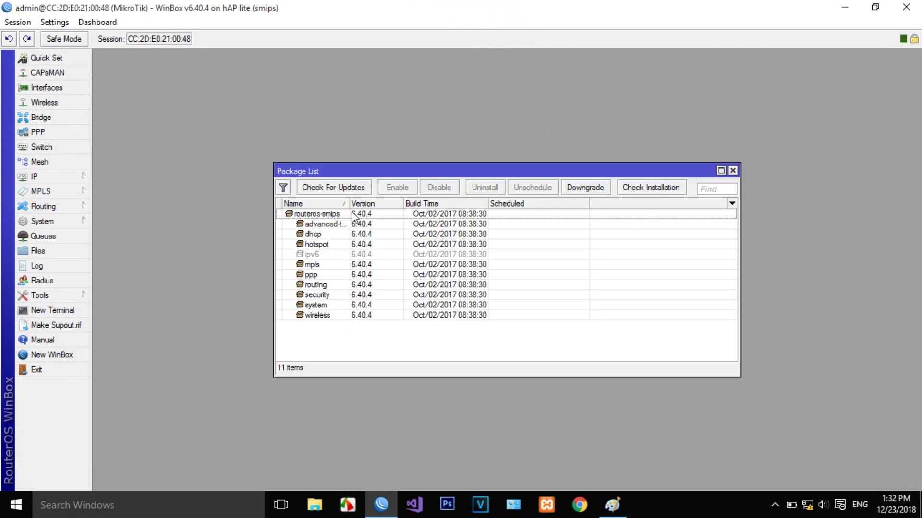
{"action": "mouse_move", "coordinate": [349, 214]}
{"action": "left_mouse_down"}
{"action": "mouse_move", "coordinate": [379, 218]}
{"action": "mouse_move", "coordinate": [353, 220]}
{"action": "left_mouse_up"}
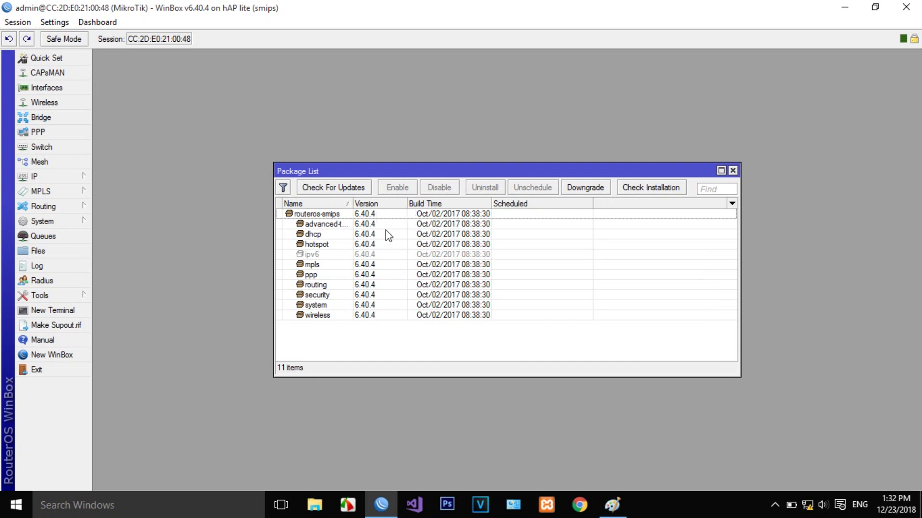
View the router's license details, including its level, and close them.
{"action": "left_click", "coordinate": [61, 223]}
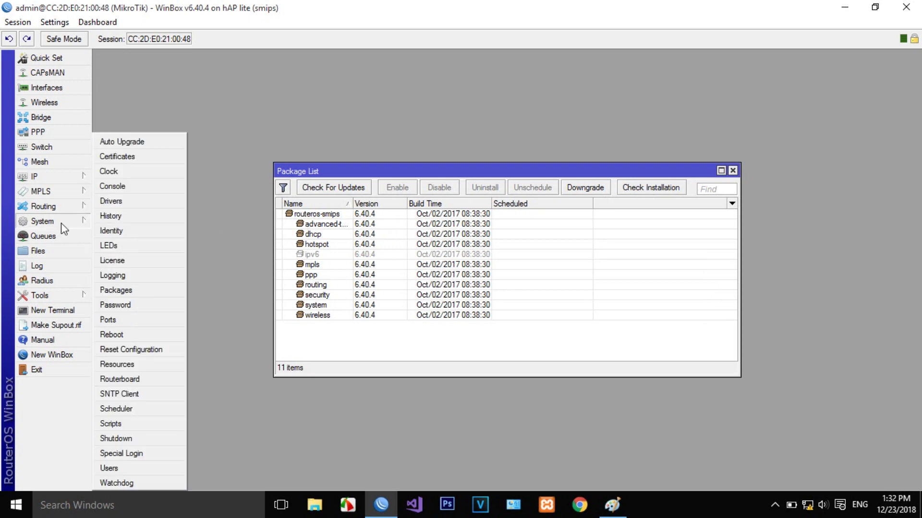
{"action": "left_click", "coordinate": [133, 260]}
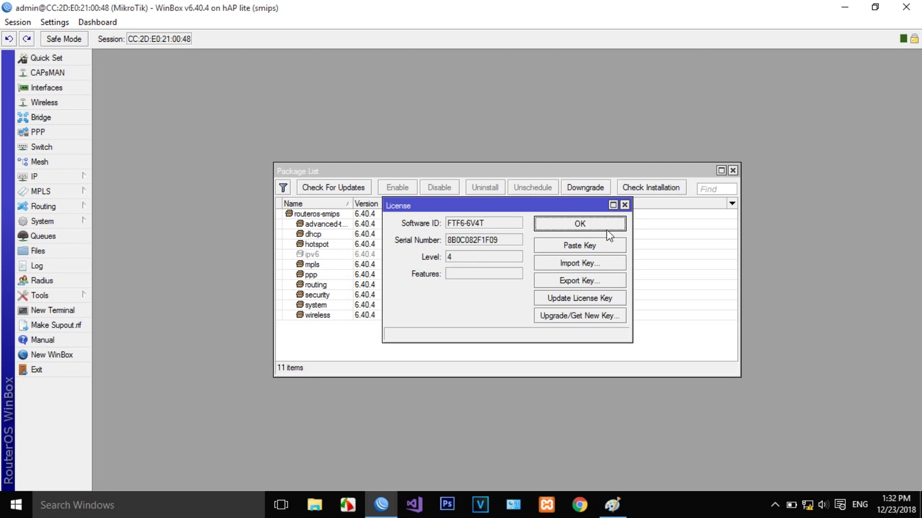
{"action": "left_click", "coordinate": [624, 205]}
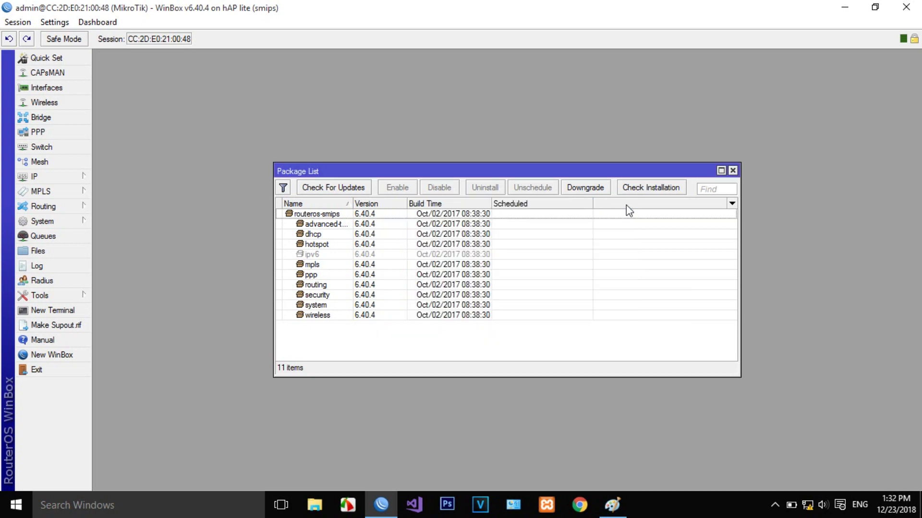
Examine the architecture name, board name and version in the system Resources, and close the Resources and Package List windows.
{"action": "left_click", "coordinate": [41, 222]}
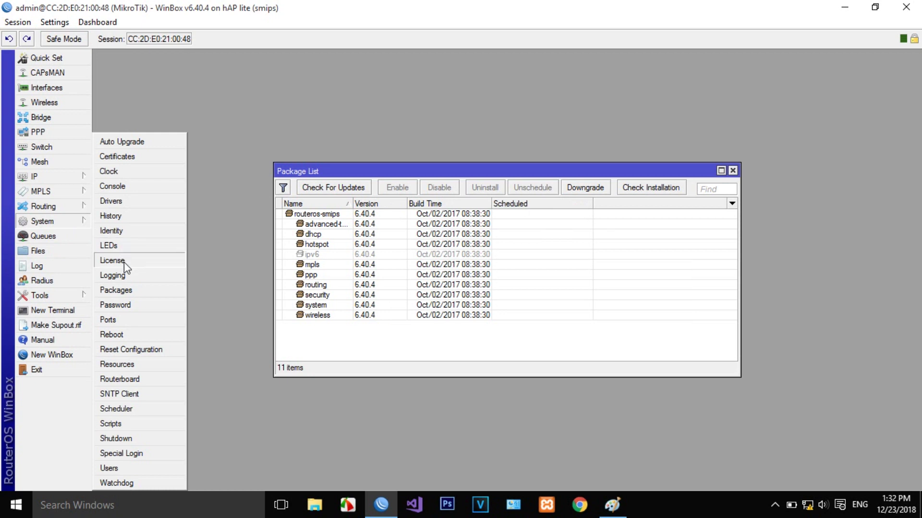
{"action": "left_click", "coordinate": [133, 364]}
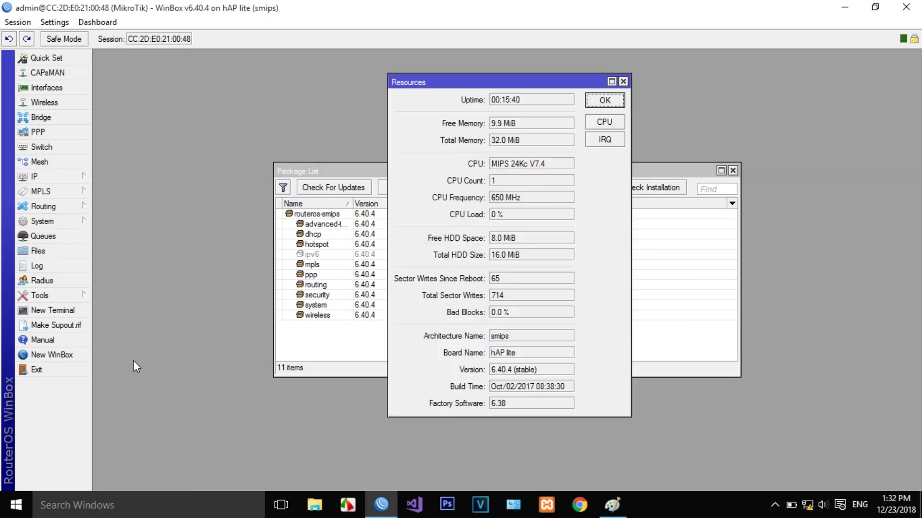
{"action": "left_click_drag", "start_coordinate": [441, 82], "coordinate": [239, 88]}
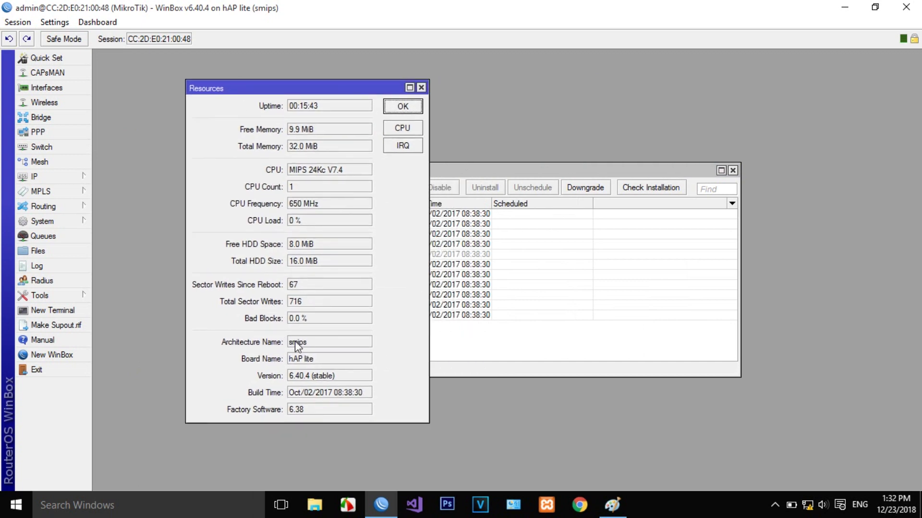
{"action": "left_click_drag", "start_coordinate": [311, 345], "coordinate": [281, 345]}
{"action": "left_click_drag", "start_coordinate": [339, 363], "coordinate": [278, 359]}
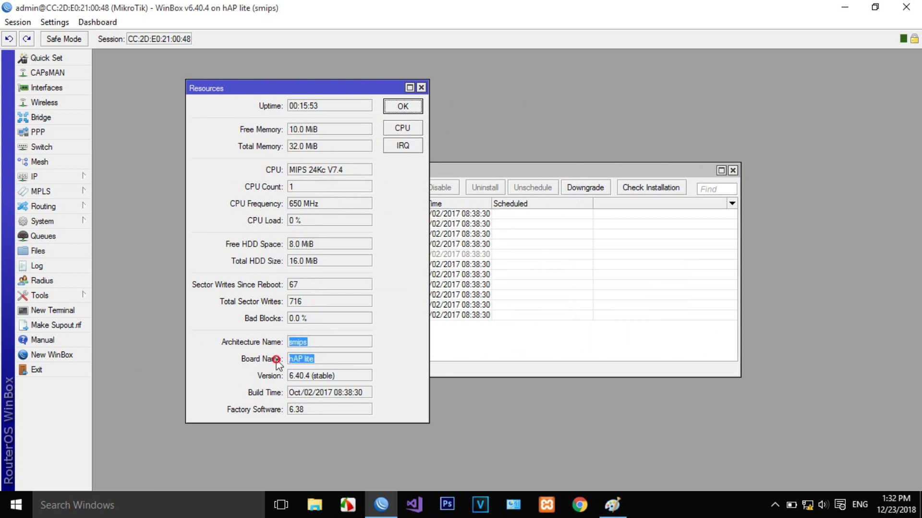
{"action": "left_click", "coordinate": [339, 376]}
{"action": "left_click_drag", "start_coordinate": [338, 376], "coordinate": [289, 378]}
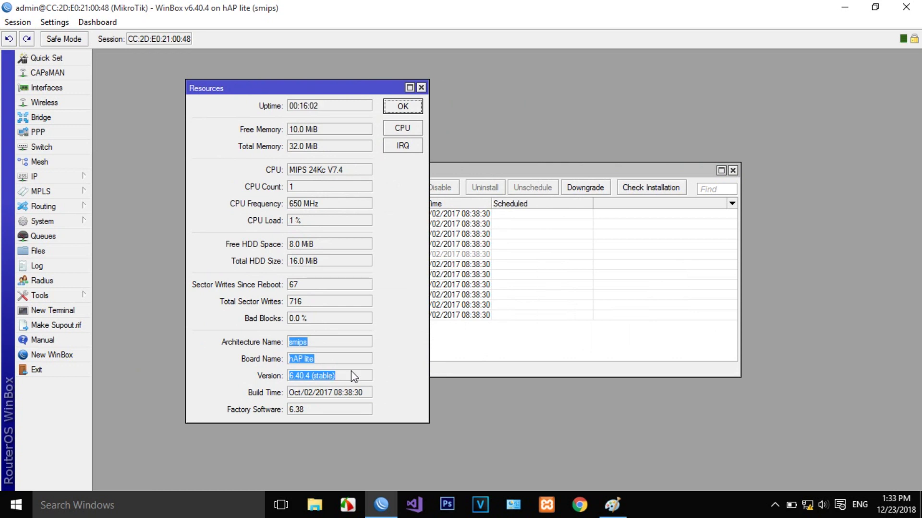
{"action": "left_click", "coordinate": [423, 88]}
{"action": "left_click", "coordinate": [734, 171]}
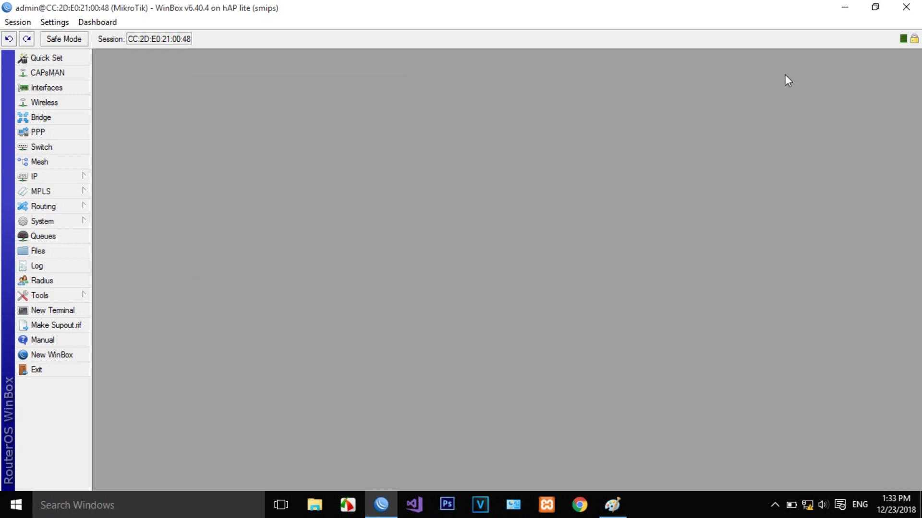
Add the Time, CPU and Memory indicators to the WinBox dashboard.
{"action": "right_click", "coordinate": [790, 40]}
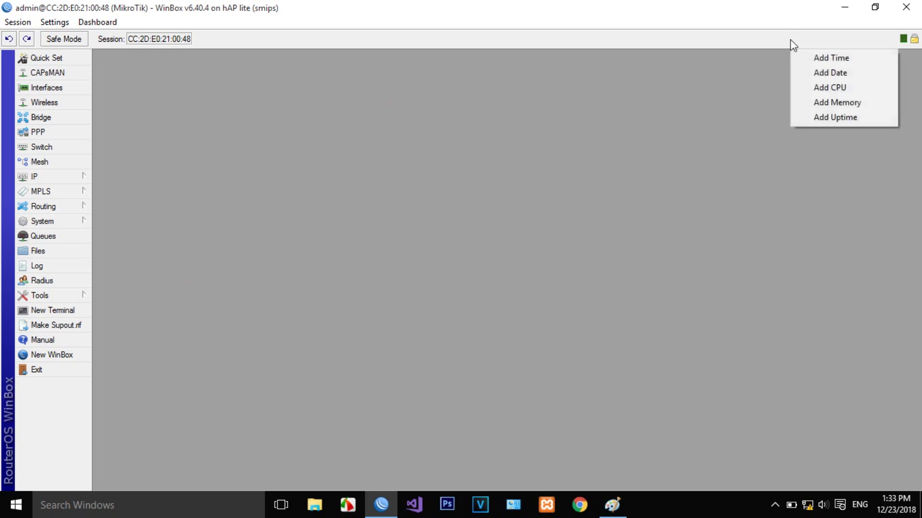
{"action": "left_click", "coordinate": [823, 58]}
{"action": "right_click", "coordinate": [822, 39]}
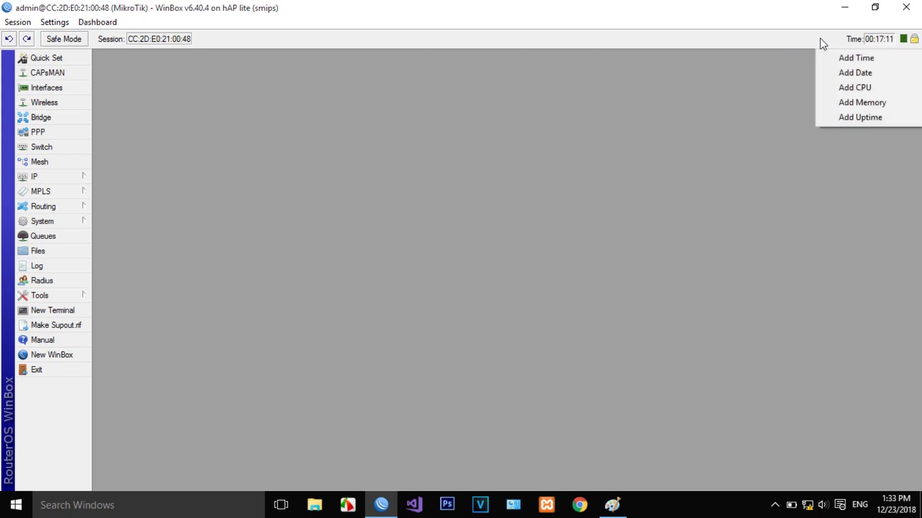
{"action": "left_click", "coordinate": [849, 87]}
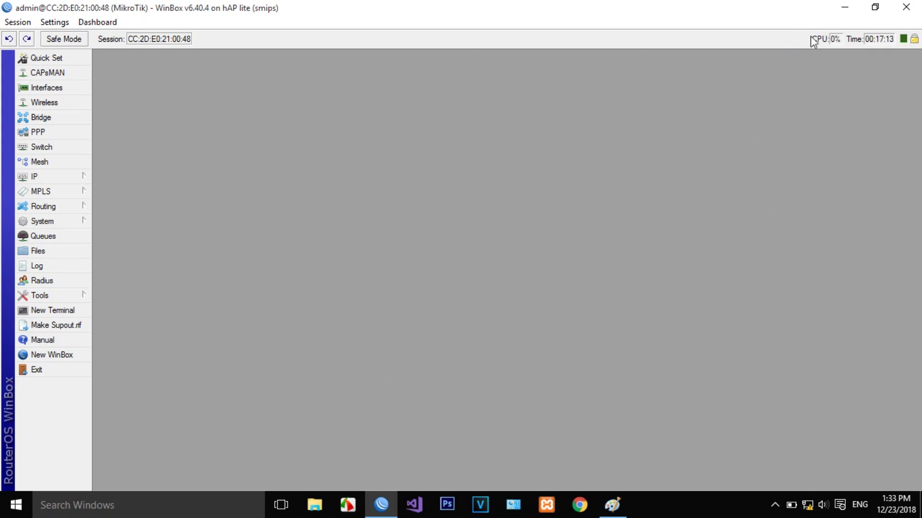
{"action": "right_click", "coordinate": [773, 35]}
{"action": "left_click", "coordinate": [833, 102]}
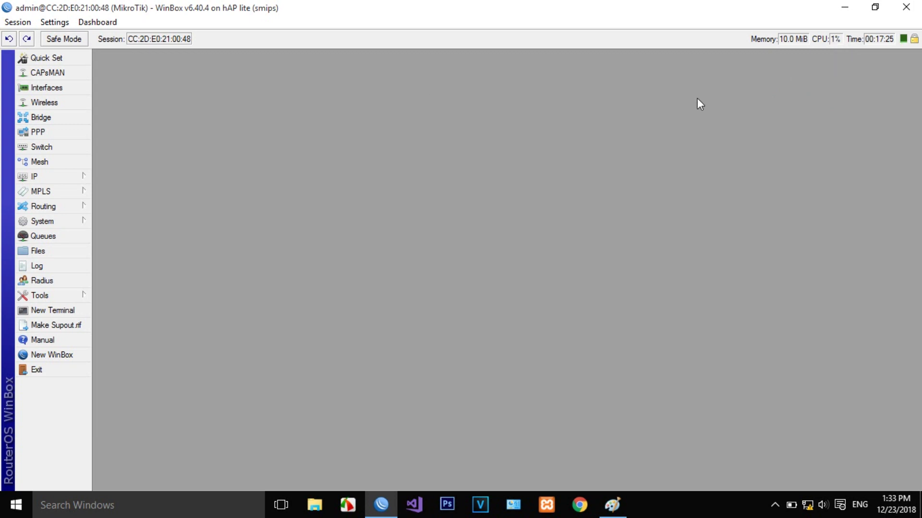
{"action": "left_click", "coordinate": [69, 180]}
{"action": "left_click", "coordinate": [69, 222]}
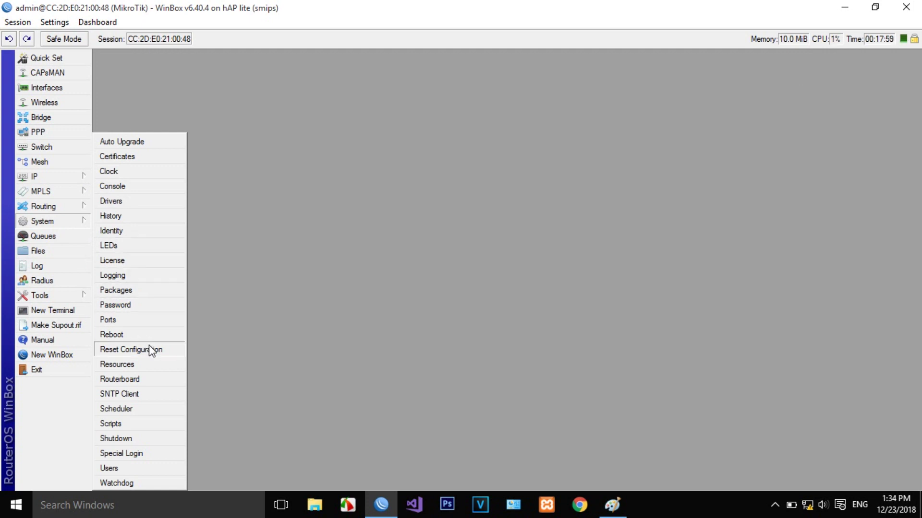
{"action": "left_click", "coordinate": [241, 243]}
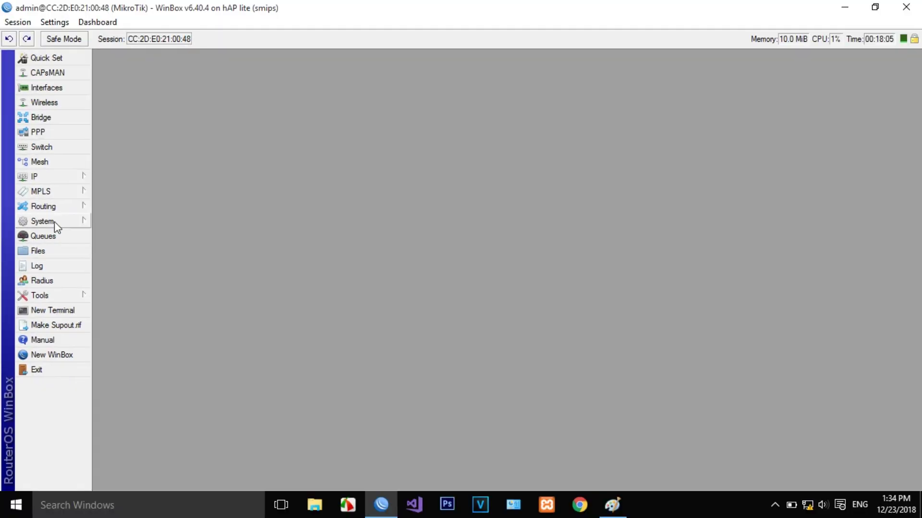
Reset the router's configuration with the No Default Configuration option enabled and confirm the reboot.
{"action": "left_click", "coordinate": [54, 220]}
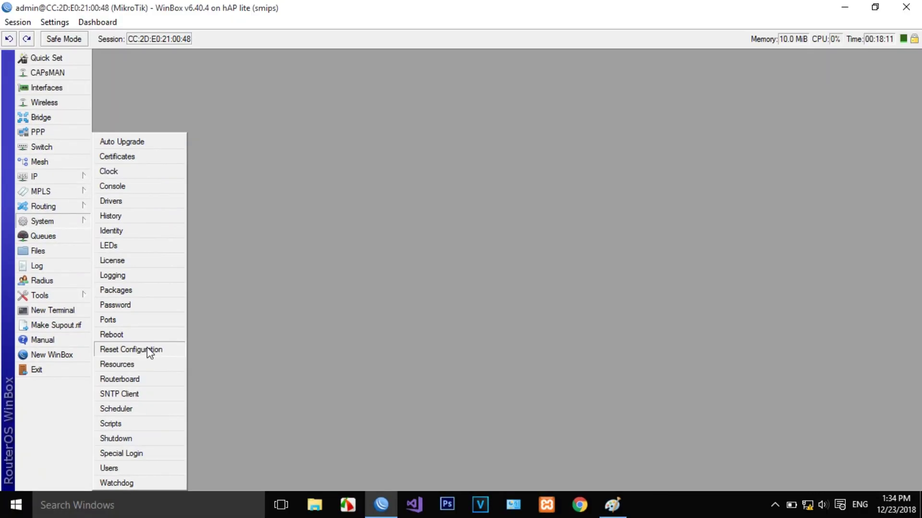
{"action": "left_click", "coordinate": [148, 350]}
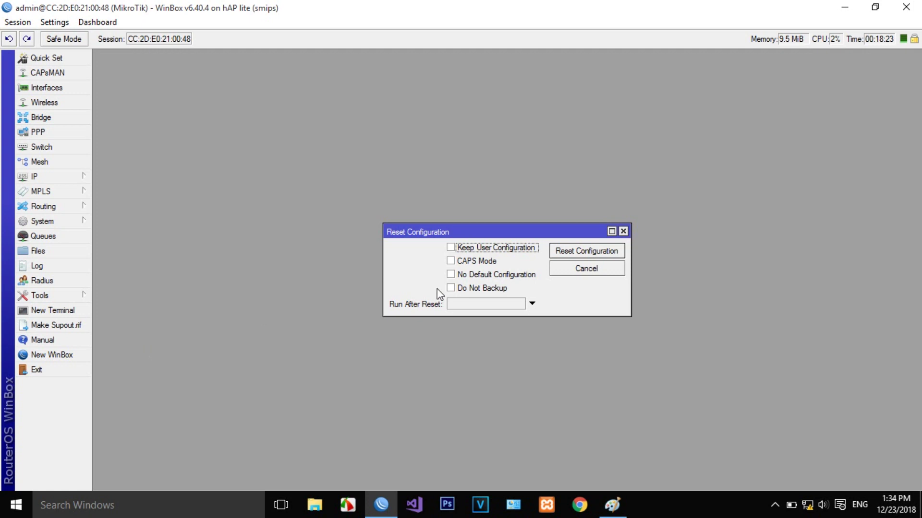
{"action": "left_click", "coordinate": [450, 275]}
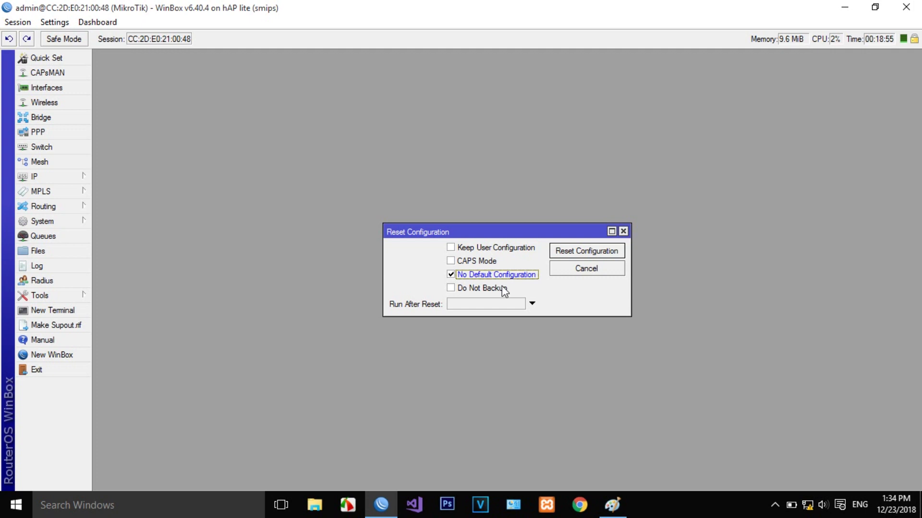
{"action": "left_click", "coordinate": [570, 253]}
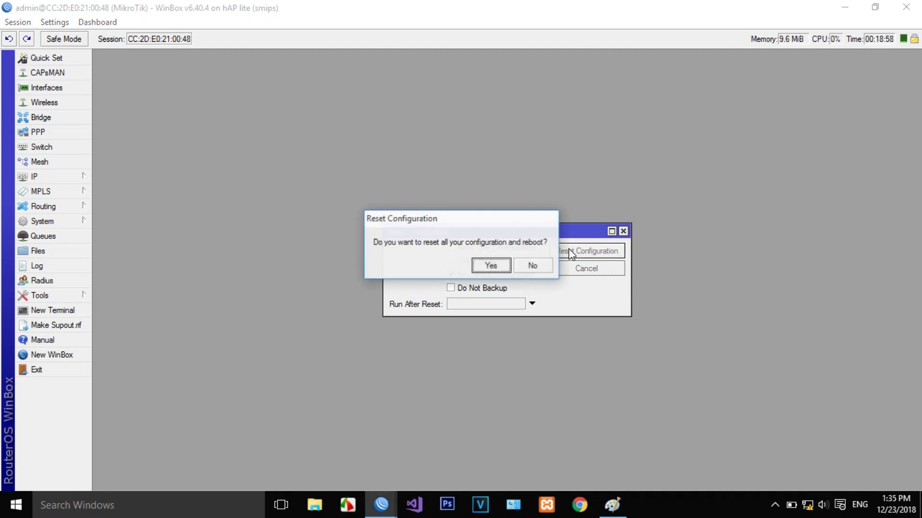
{"action": "left_click", "coordinate": [493, 269]}
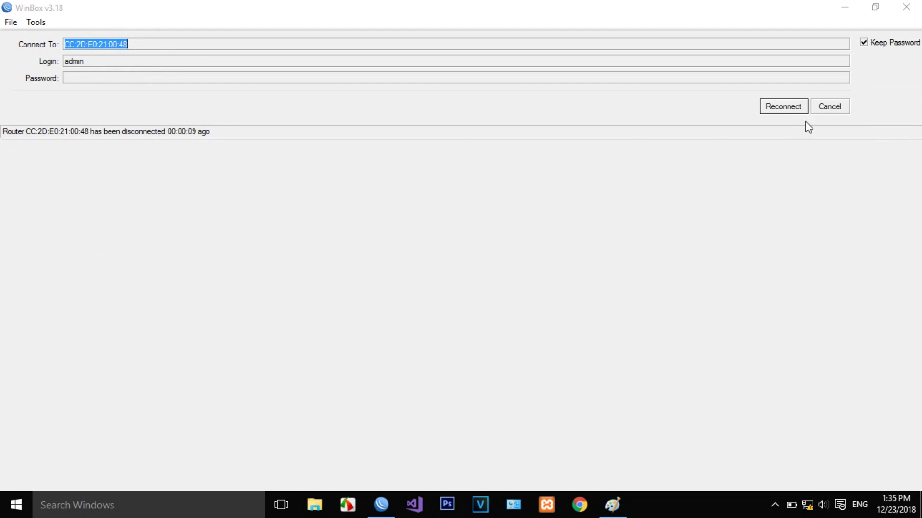
Cancel the pending reconnection and connect to the discovered RB941-2nD neighbor by its MAC address as admin.
{"action": "left_click", "coordinate": [822, 111]}
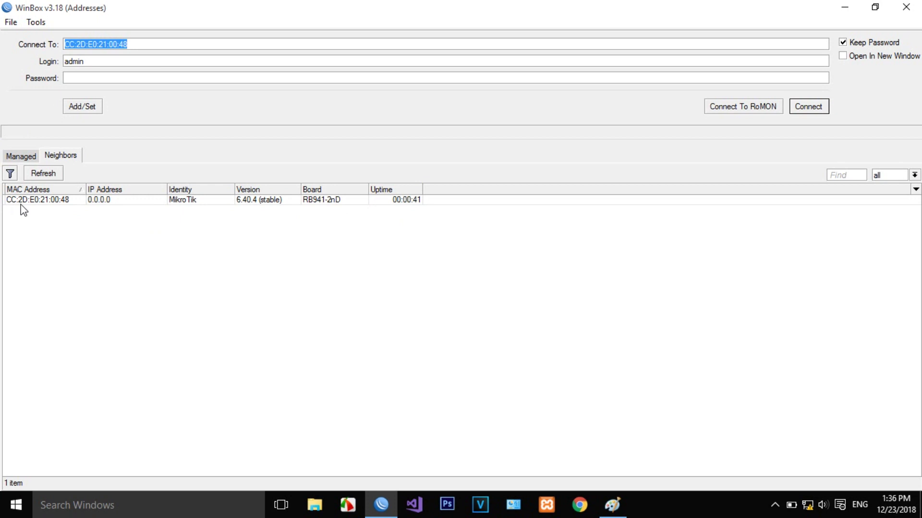
{"action": "left_click", "coordinate": [36, 200]}
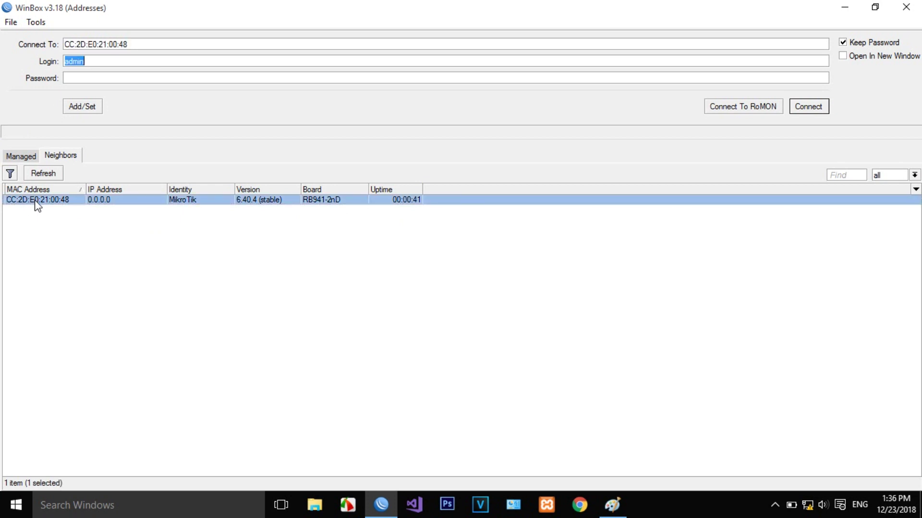
{"action": "left_click", "coordinate": [806, 111]}
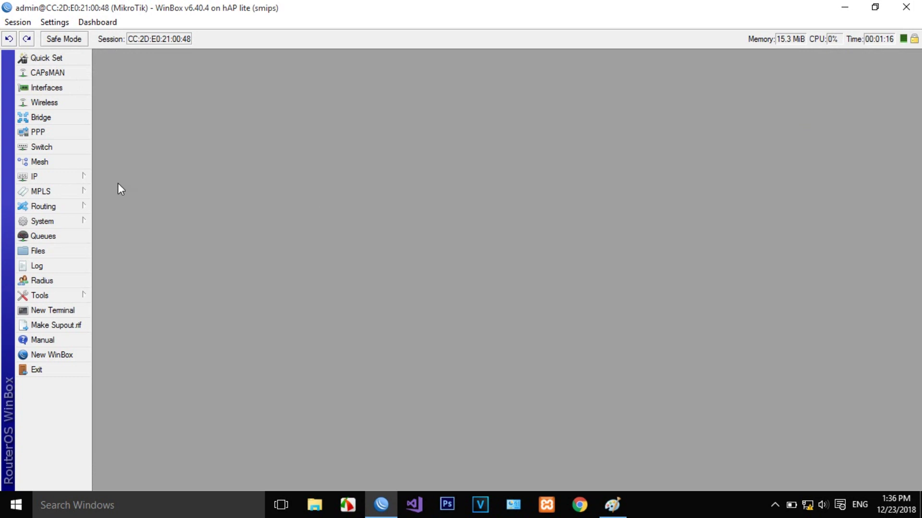
Open the router's IP address list, closing and reopening it, to check for configured addresses.
{"action": "left_click", "coordinate": [80, 176]}
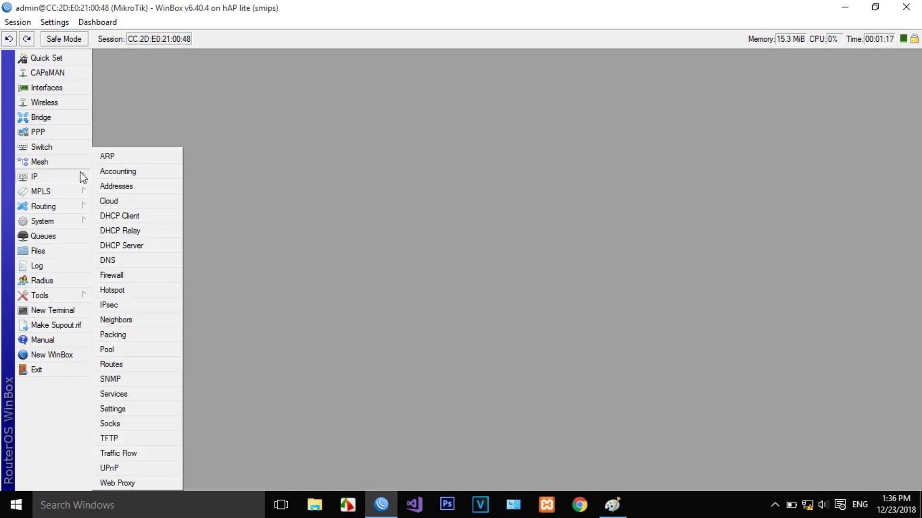
{"action": "left_click", "coordinate": [139, 188]}
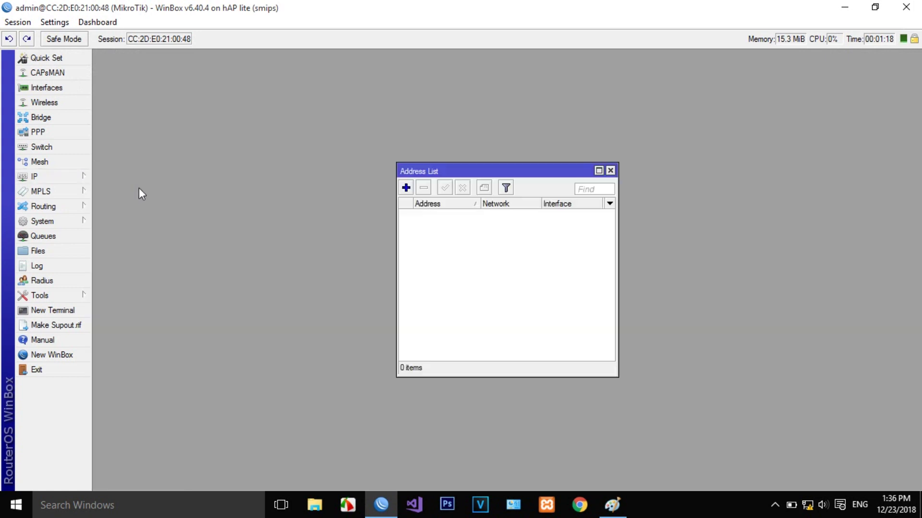
{"action": "left_click", "coordinate": [612, 171]}
{"action": "left_click", "coordinate": [62, 180]}
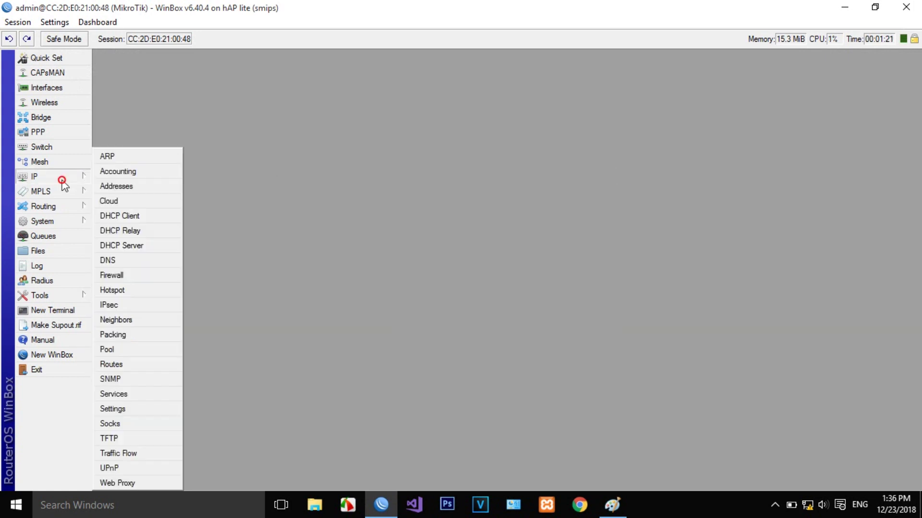
{"action": "left_click", "coordinate": [137, 184]}
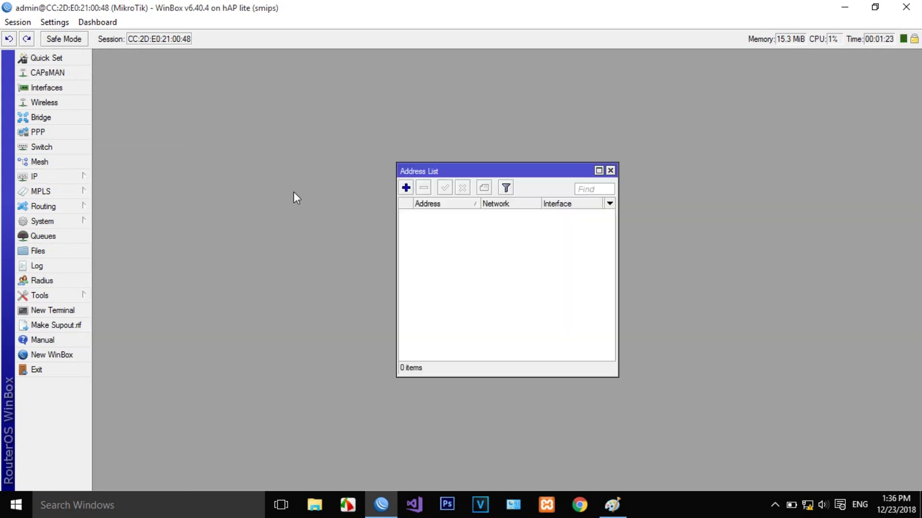
{"action": "left_click", "coordinate": [610, 169]}
{"action": "left_click", "coordinate": [34, 176]}
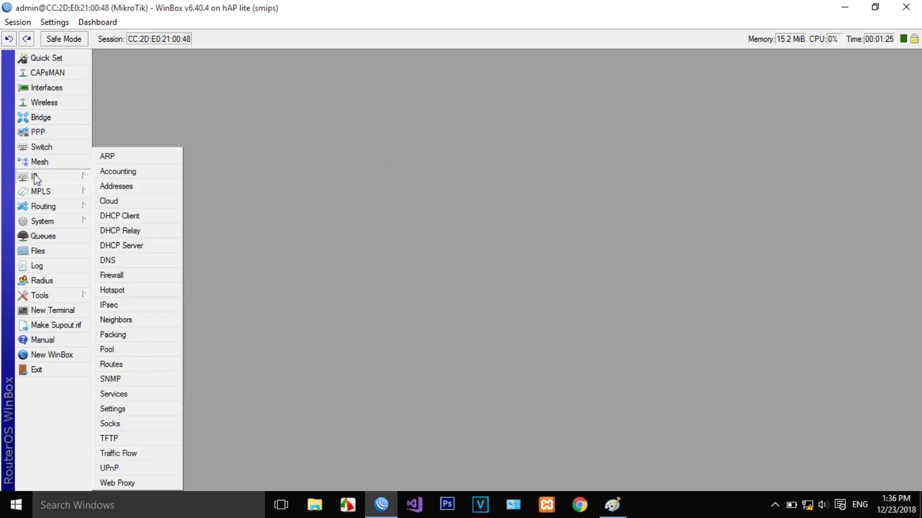
{"action": "left_click", "coordinate": [135, 185]}
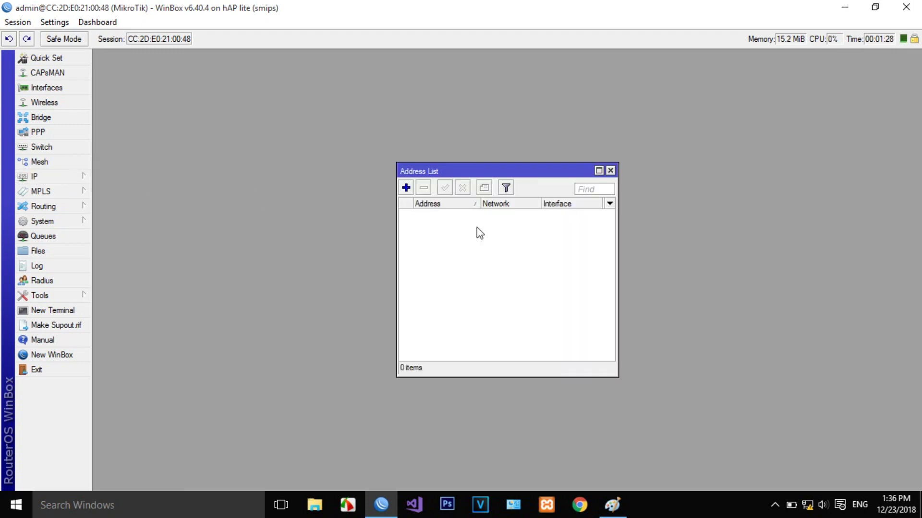